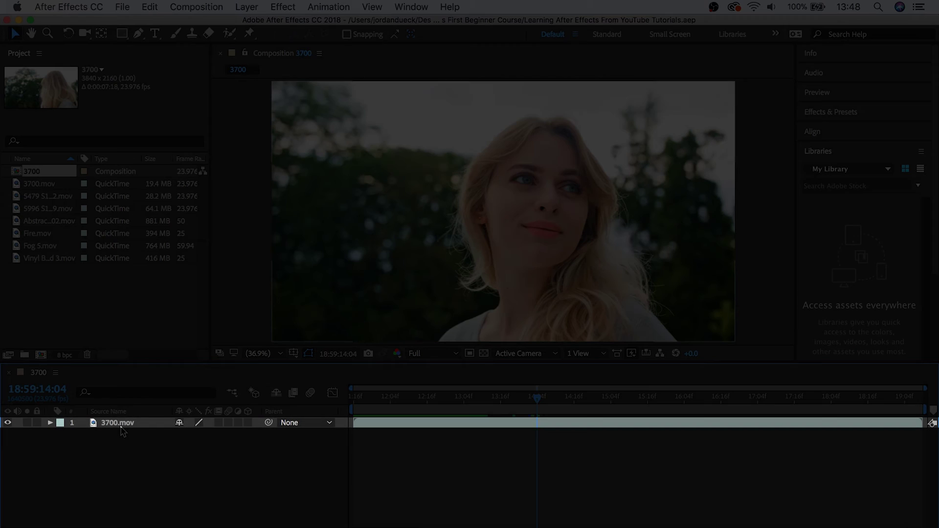
Drag the 5479 man-with-phone clip into composition 3700 beneath 3700.mov, then select the top layer
click(122, 426)
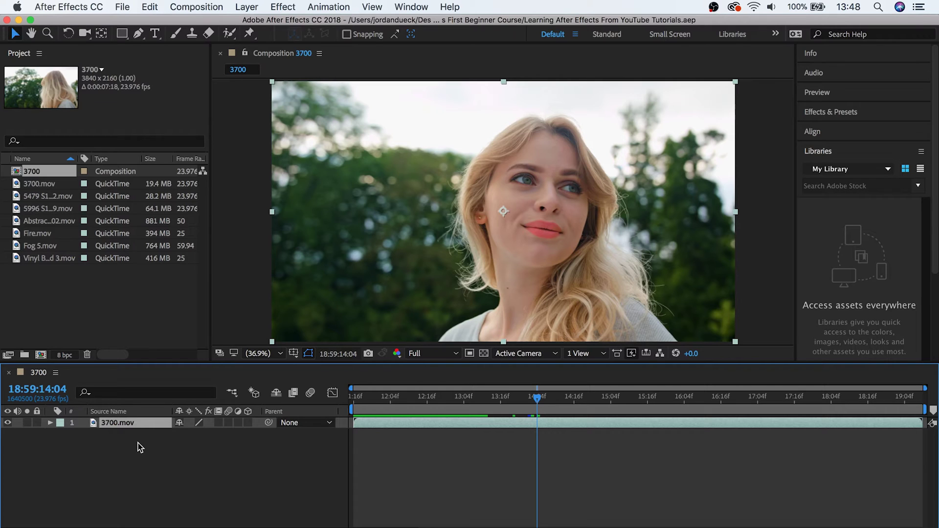
mouse_move(33, 197)
mouse_down()
mouse_move(373, 399)
mouse_move(389, 421)
mouse_move(477, 420)
mouse_move(490, 432)
mouse_move(491, 417)
mouse_move(353, 435)
mouse_up()
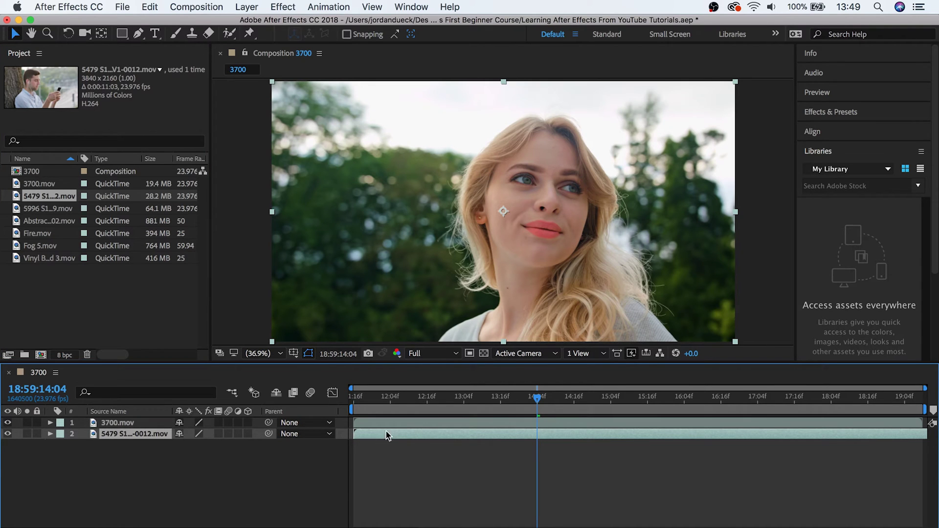
click(514, 422)
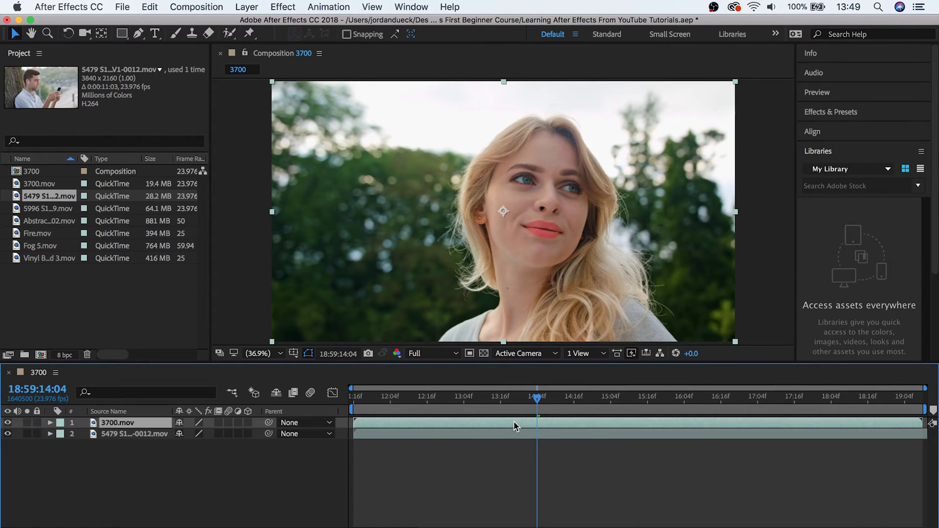
click(509, 412)
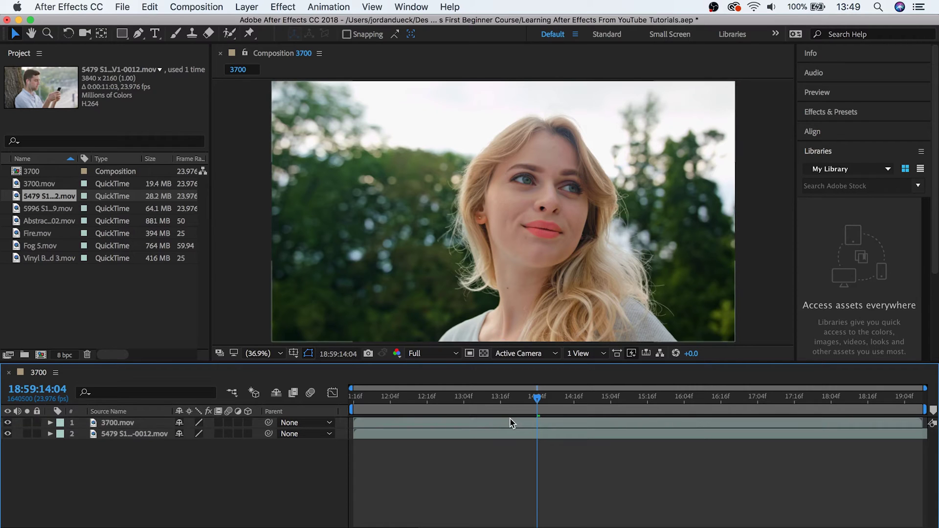
click(510, 418)
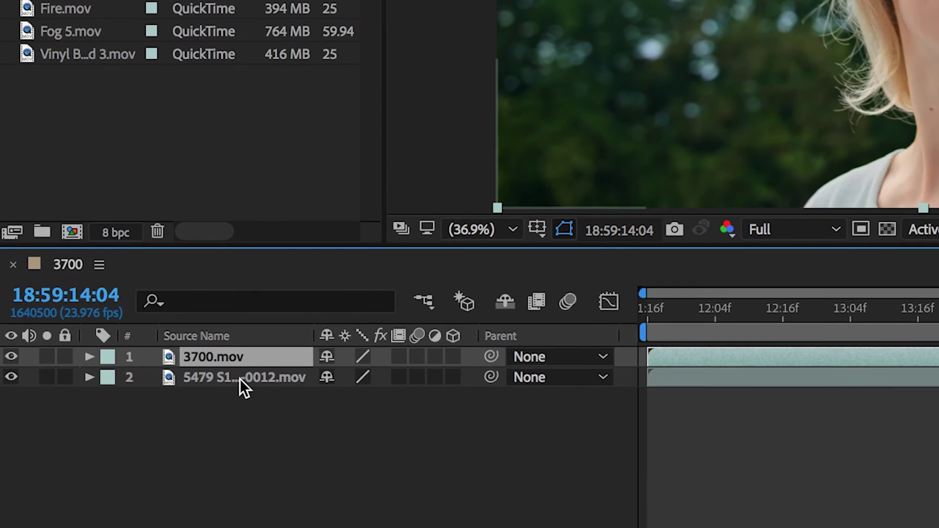
click(240, 379)
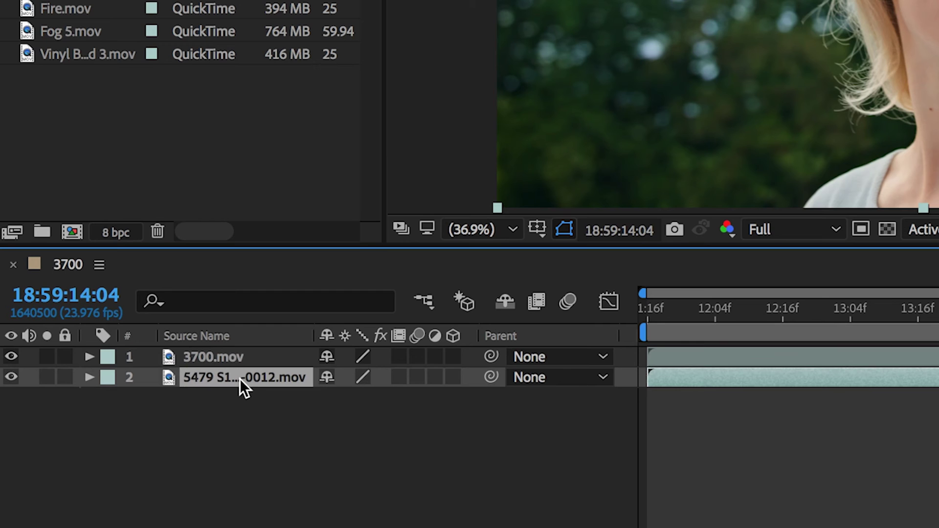
drag(239, 379, 243, 353)
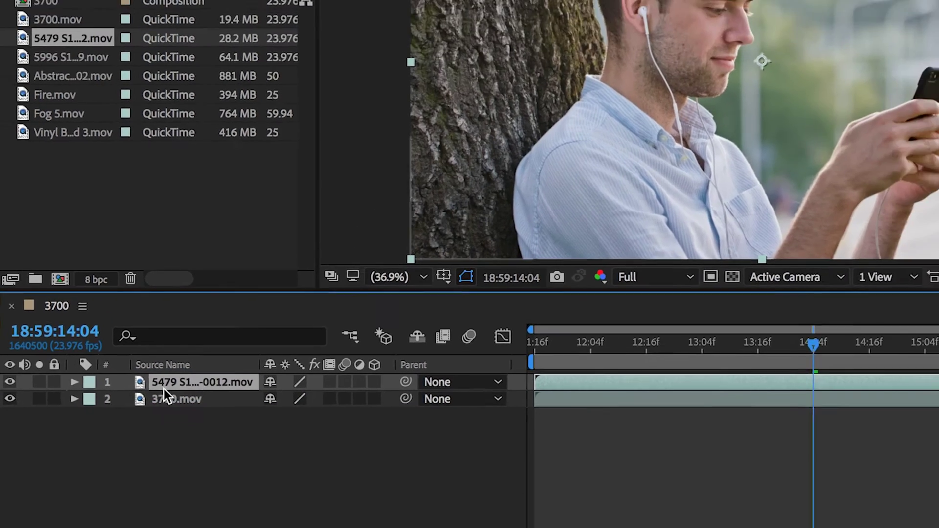
drag(163, 389, 175, 412)
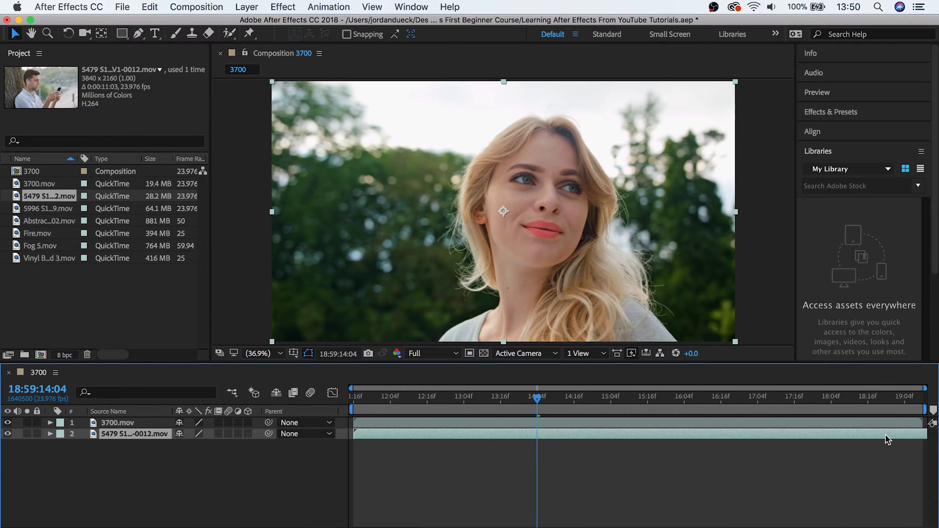
Trim 3700.mov to end near 14:04f, check the cut, and add 0D2A8098.MOV as a third layer
drag(922, 422, 551, 422)
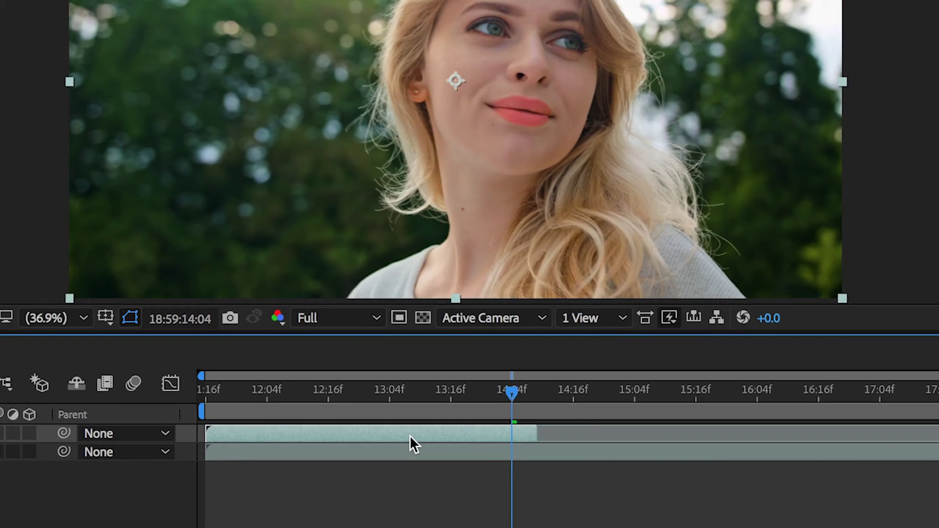
drag(412, 325, 646, 325)
drag(592, 436, 415, 453)
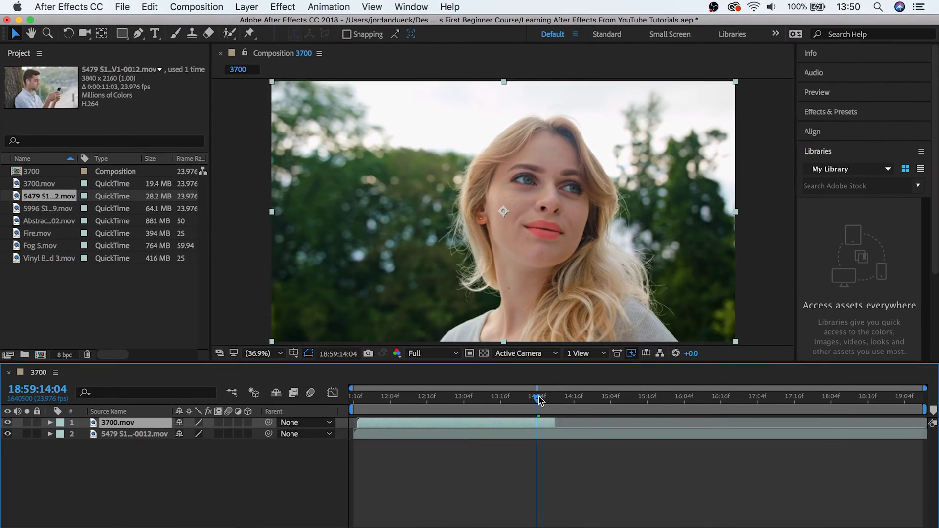
drag(537, 400, 562, 401)
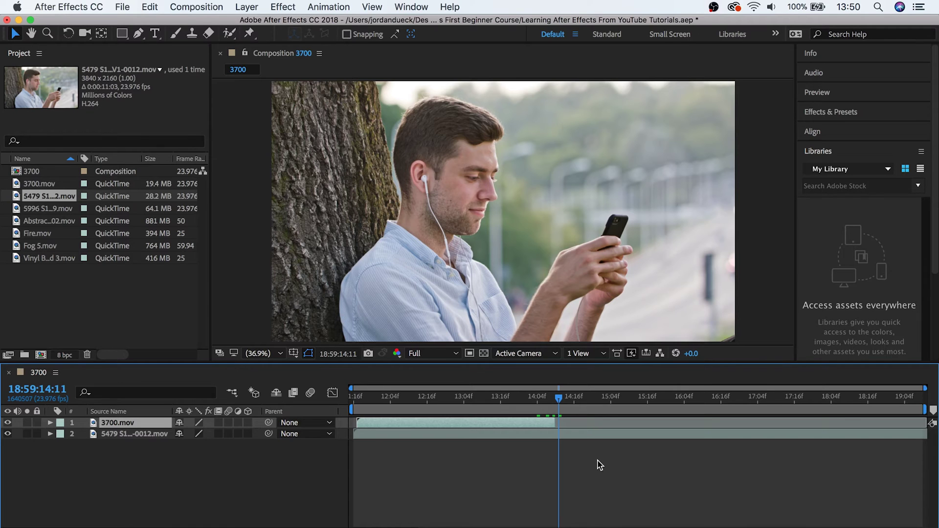
drag(559, 399, 547, 403)
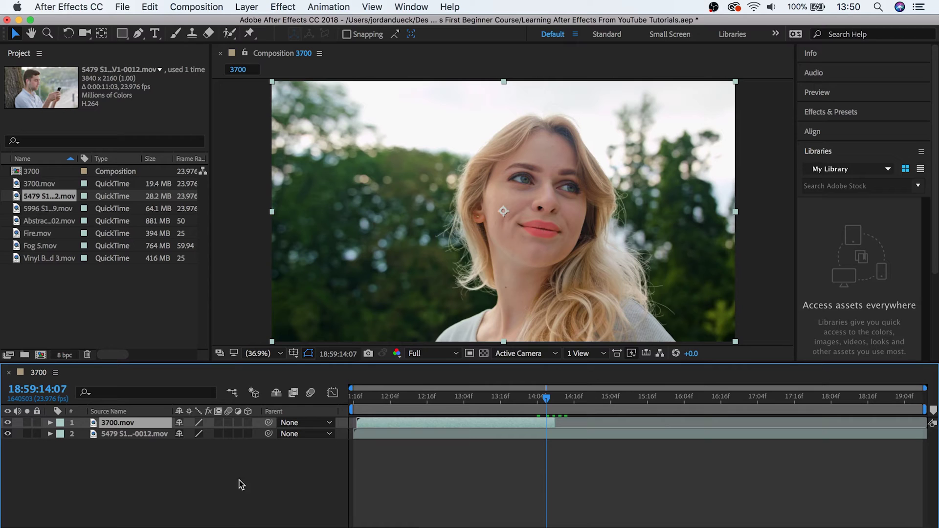
drag(10, 280, 13, 485)
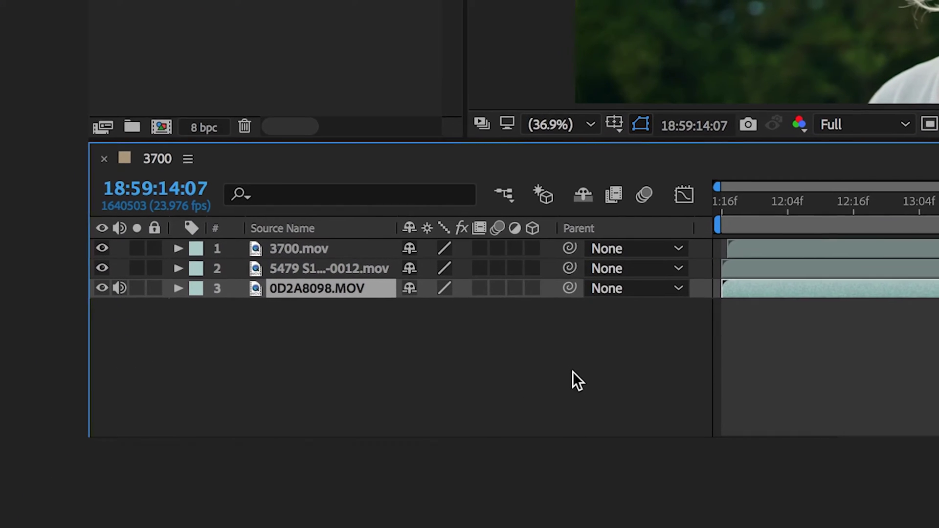
Turn off video for 3700.mov and the man-with-phone layer, leaving only 0D2A8098.MOV showing
click(779, 247)
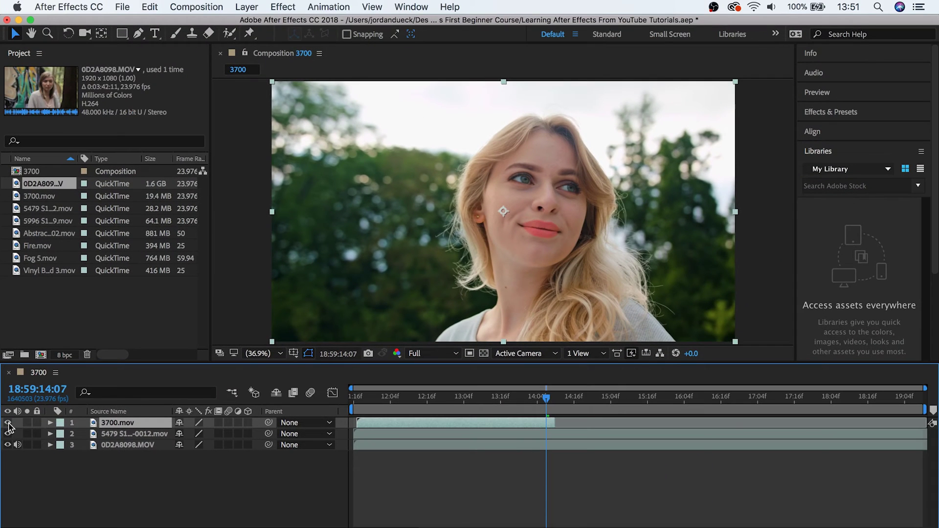
click(8, 423)
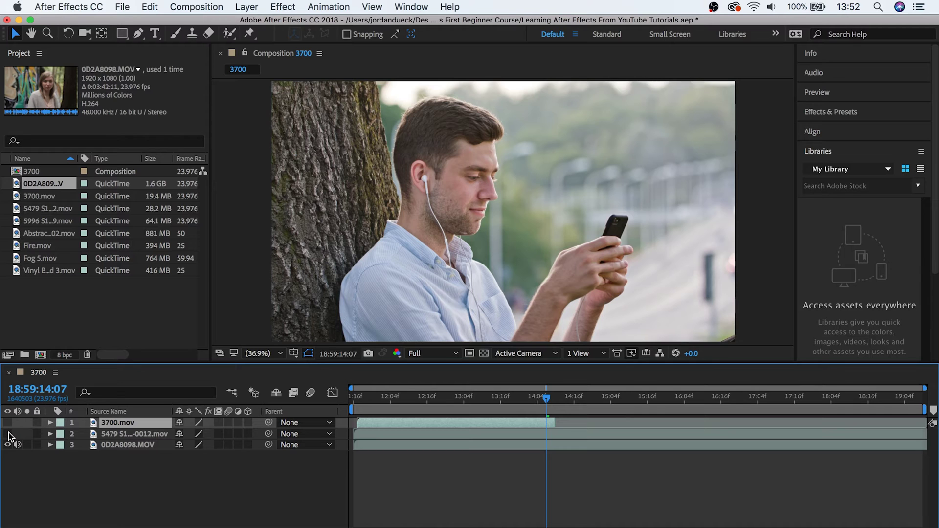
click(7, 434)
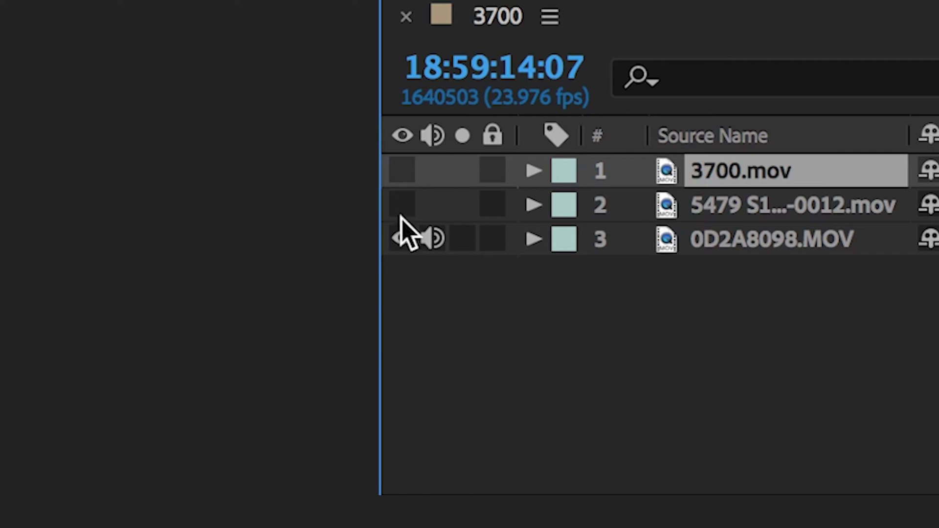
Mute 0D2A8098.MOV's audio and turn video back on for the man-with-phone layer and 3700.mov
click(432, 245)
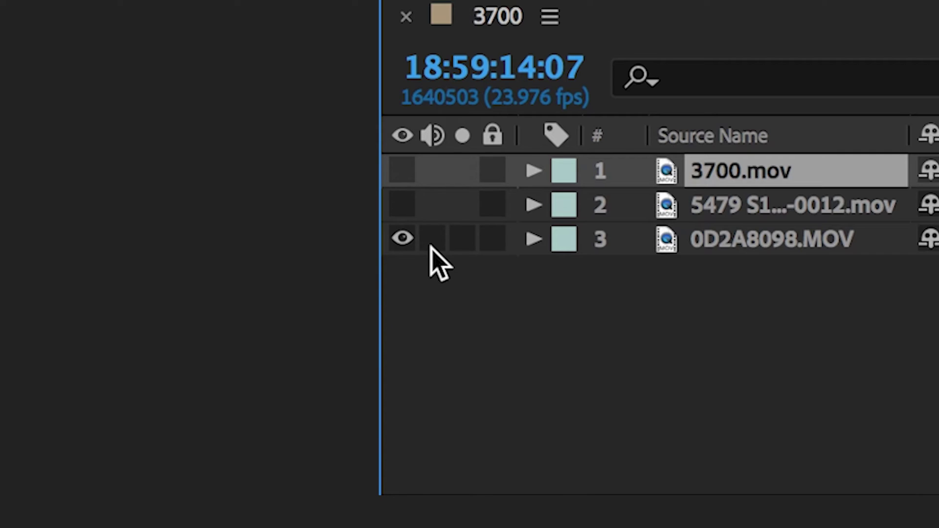
click(404, 200)
click(404, 170)
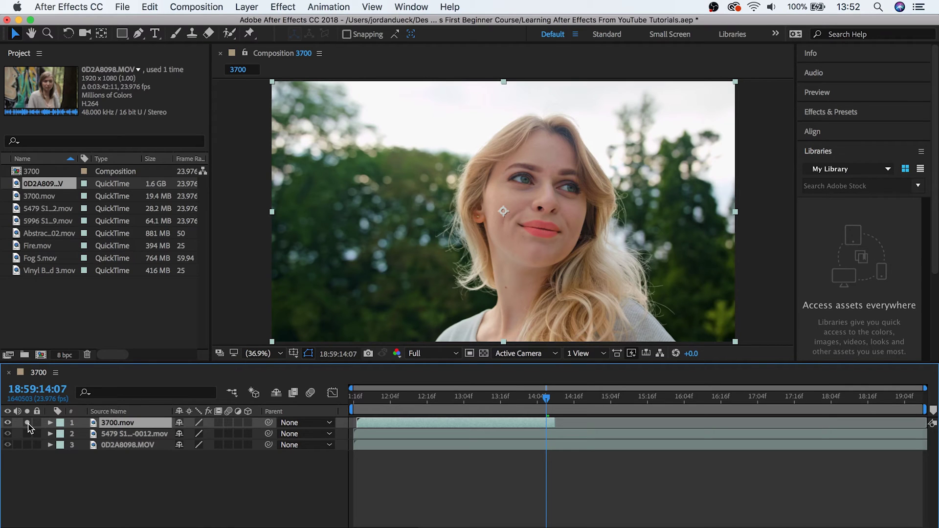
Solo each of the three layers in turn, clear Solo, then lock the 3700.mov layer
click(27, 424)
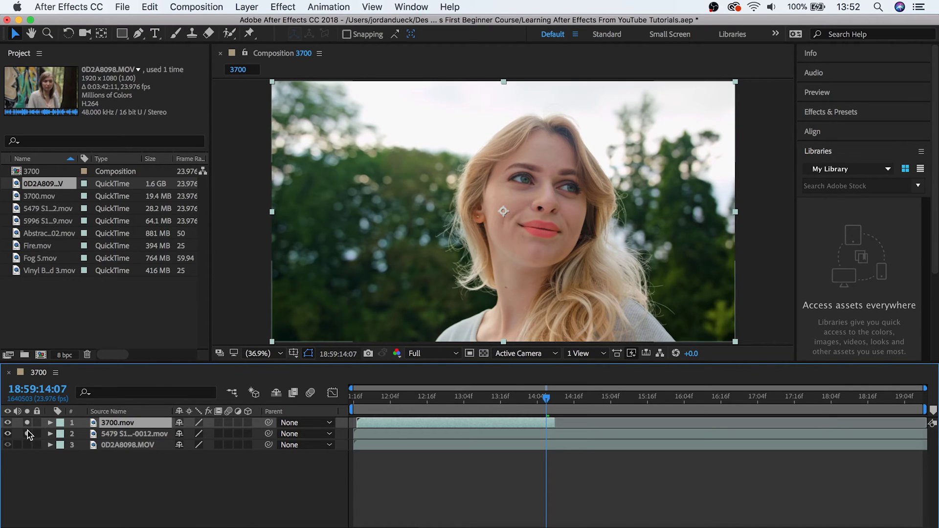
click(27, 424)
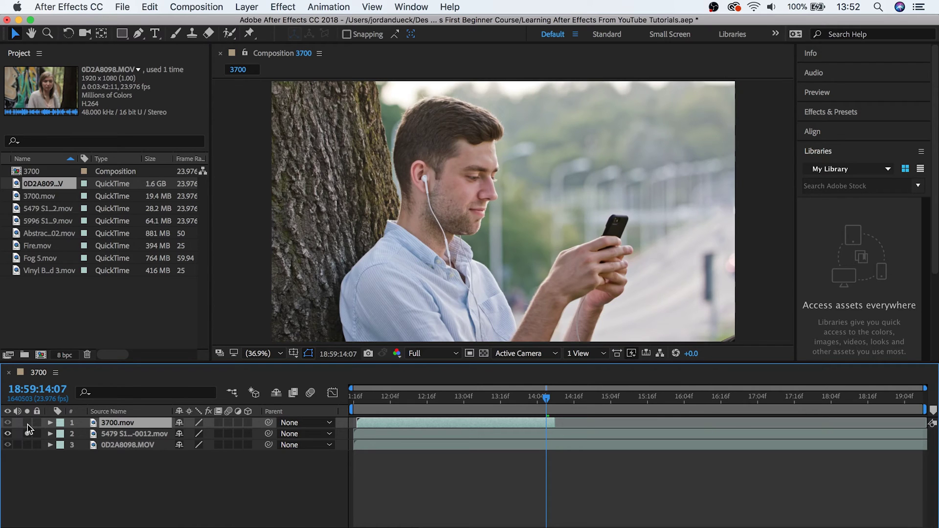
click(28, 434)
click(27, 445)
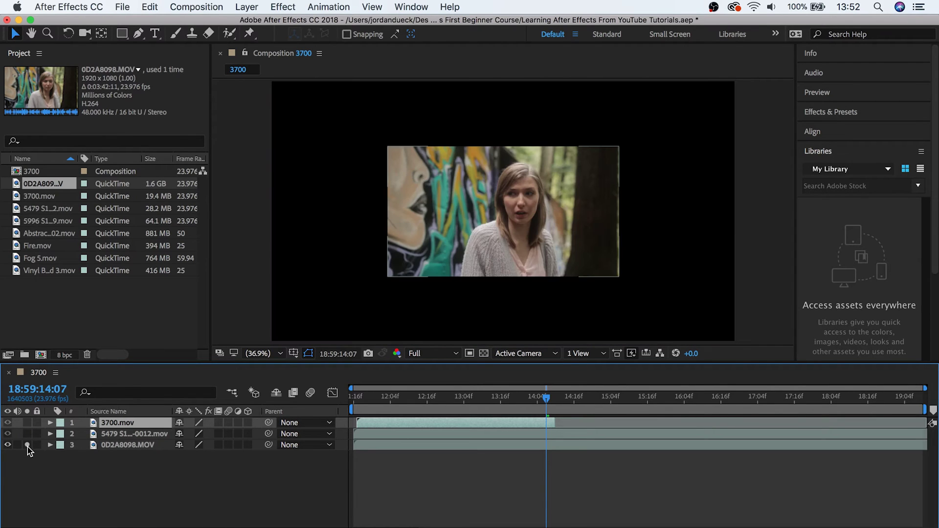
click(28, 446)
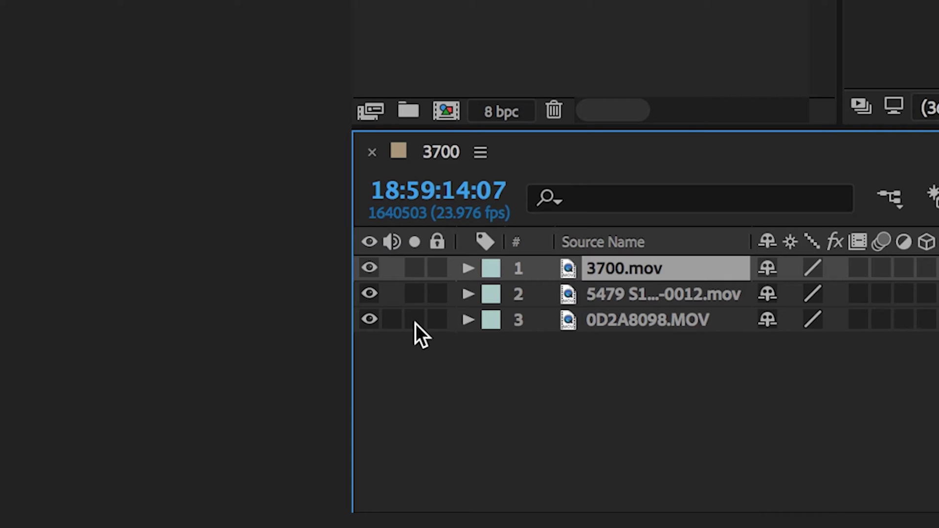
click(437, 269)
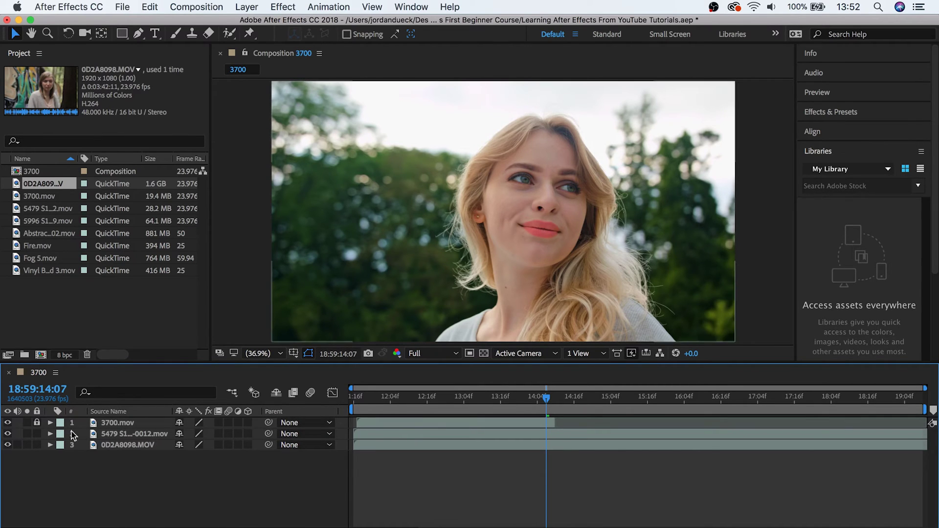
Expand 3700.mov and its Transform group to review the properties, then collapse both again
click(51, 422)
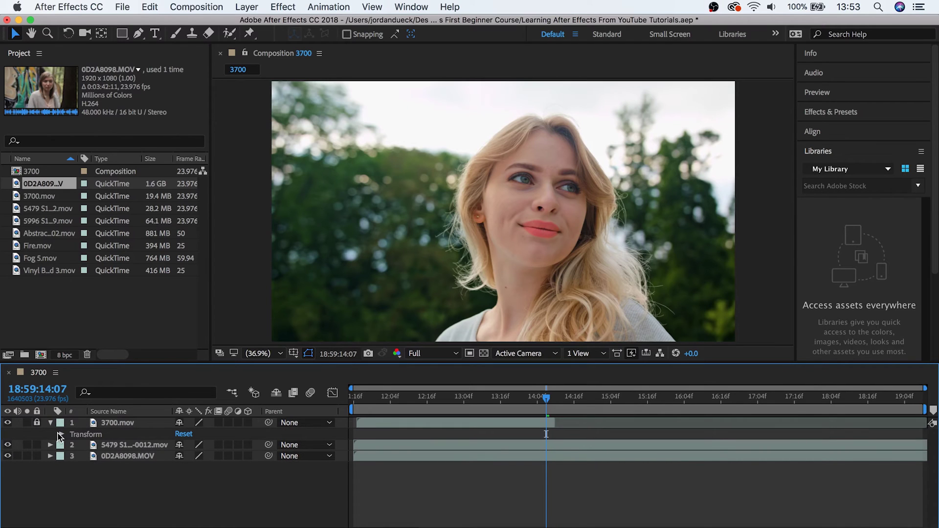
click(61, 434)
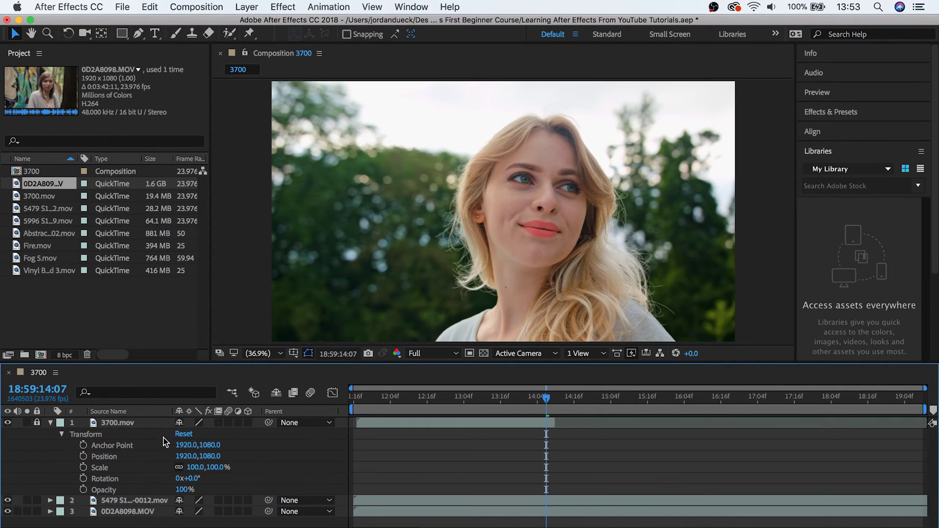
click(61, 434)
click(50, 423)
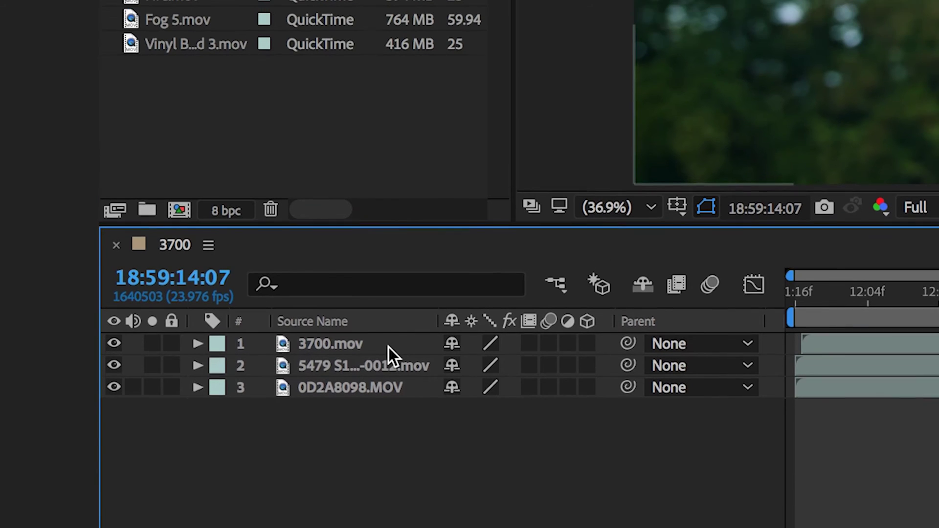
Rename the 3700.mov layer to 'Woman With Smile' via the layer's Rename option
click(389, 293)
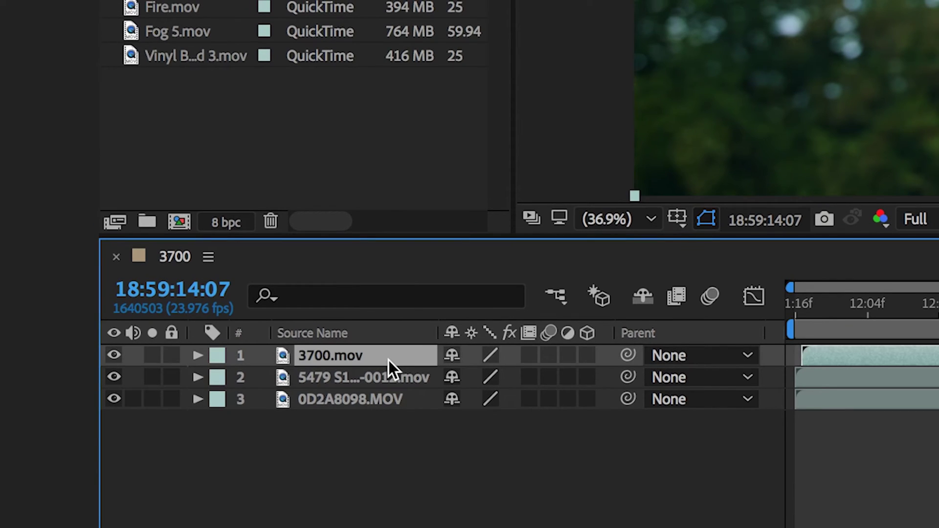
right_click(388, 360)
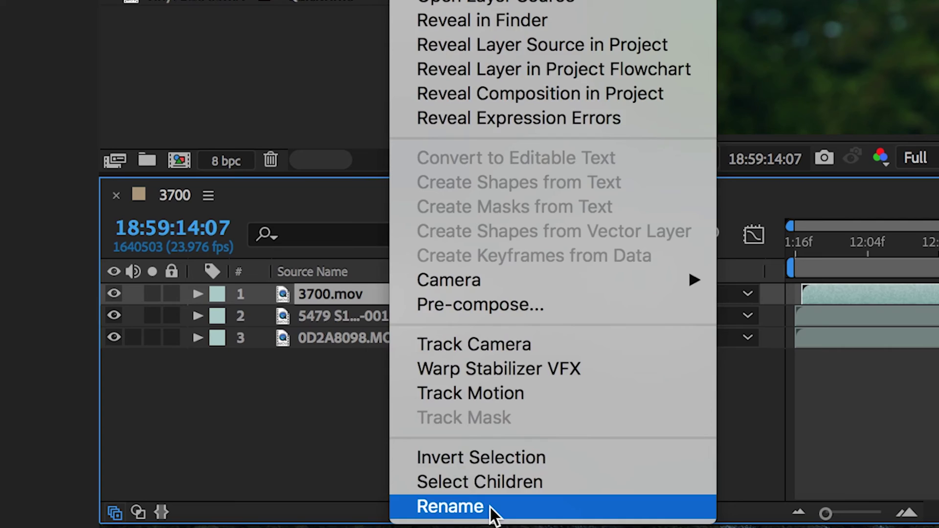
click(490, 507)
text(Woman )
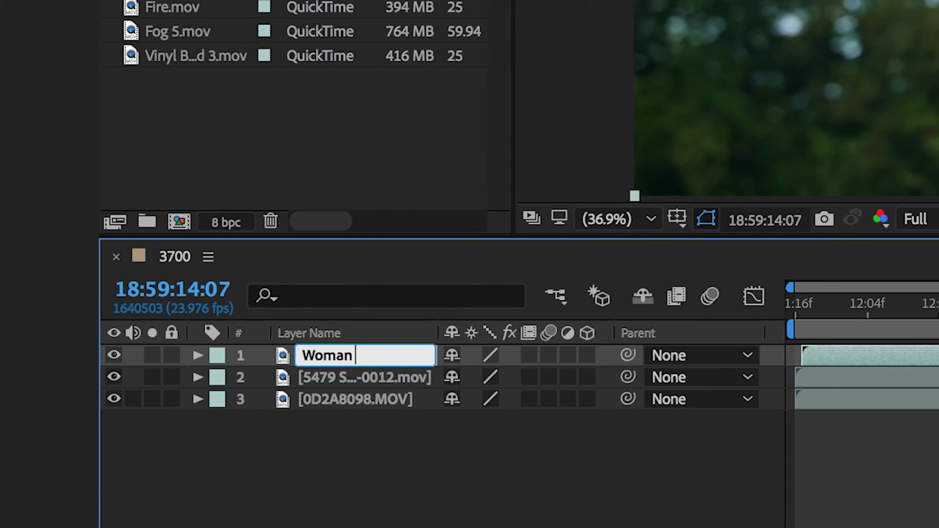
text(With Smile)
key(Return)
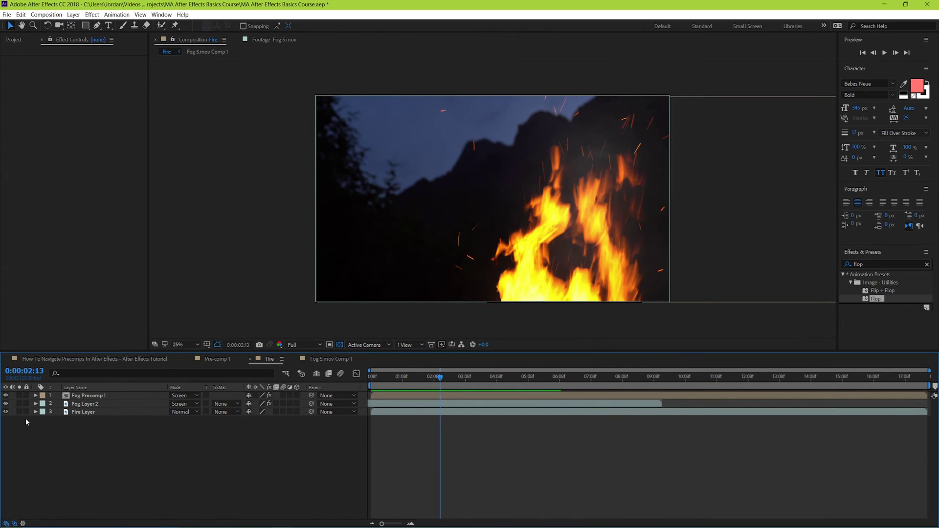
View the fog alone with Fire Layer hidden and the transparency grid off, then restore the fire
click(6, 412)
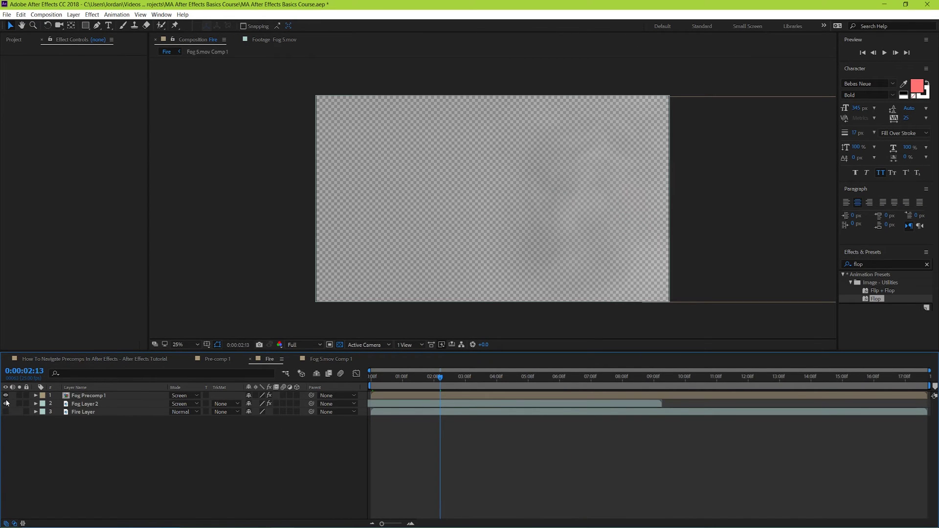
click(340, 345)
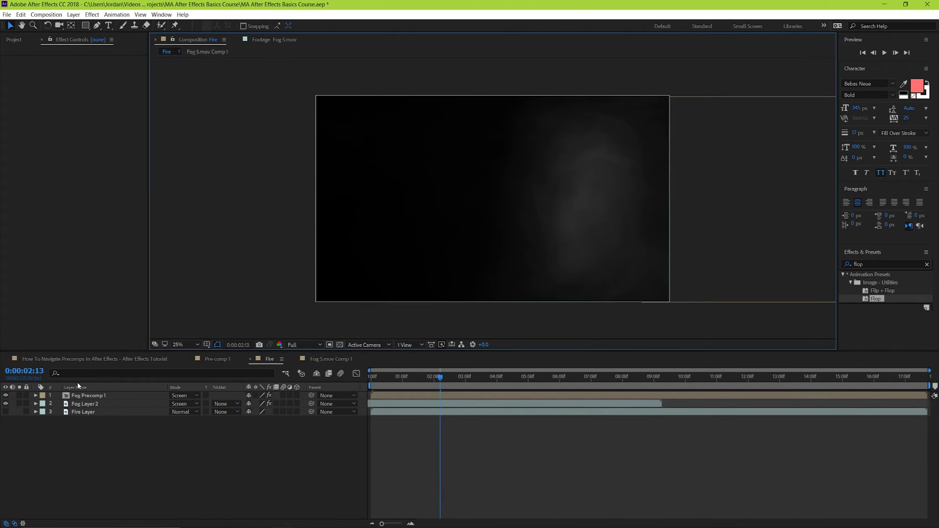
click(5, 404)
click(6, 412)
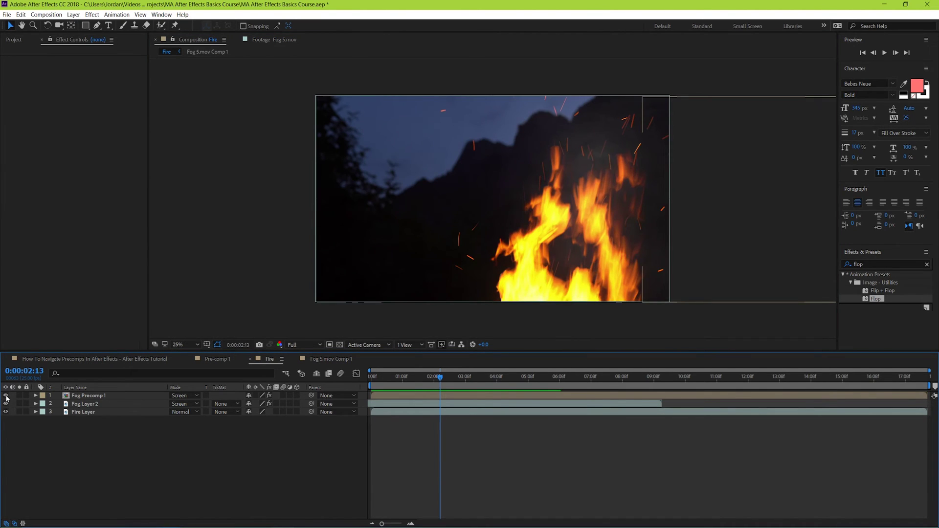
Toggle Fog Precomp 1 and Fog Layer 2 off and on to compare, then play a preview
click(6, 396)
click(5, 404)
click(6, 404)
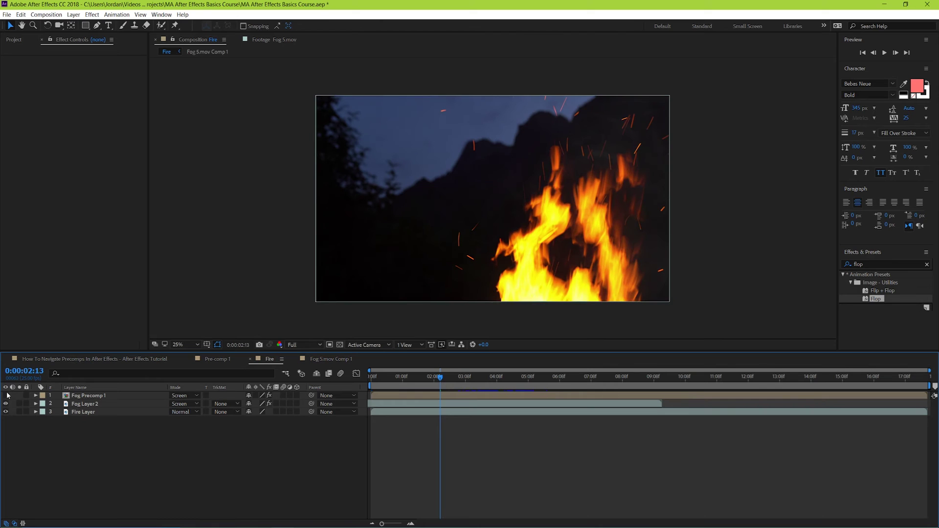
click(5, 395)
key(space)
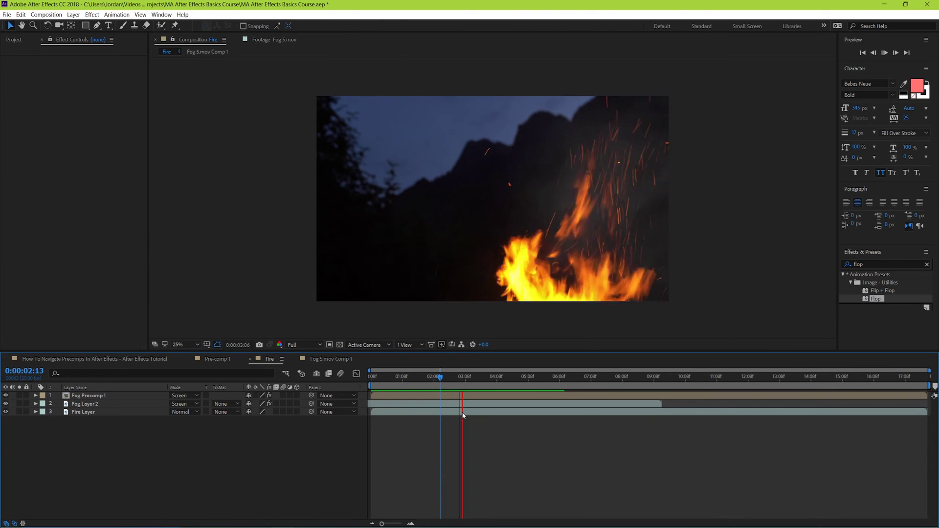
key(space)
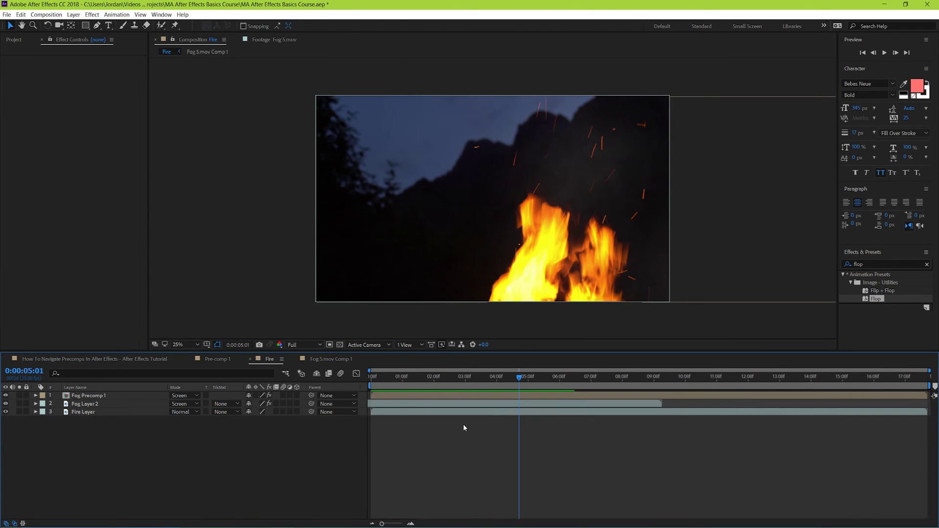
Select Fog Precomp 1 and Fog Layer 2 and pre-compose them as 'Fog Layer Precomp'
click(488, 398)
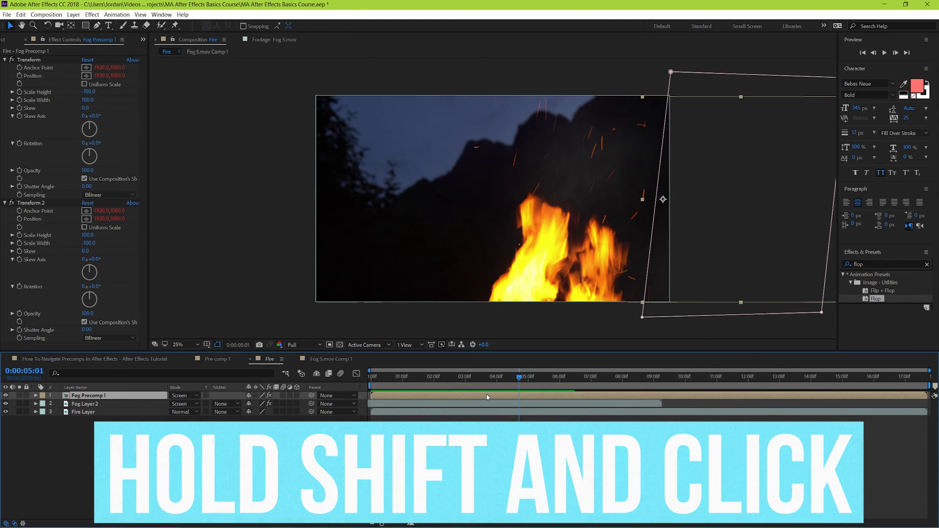
shift+click(485, 405)
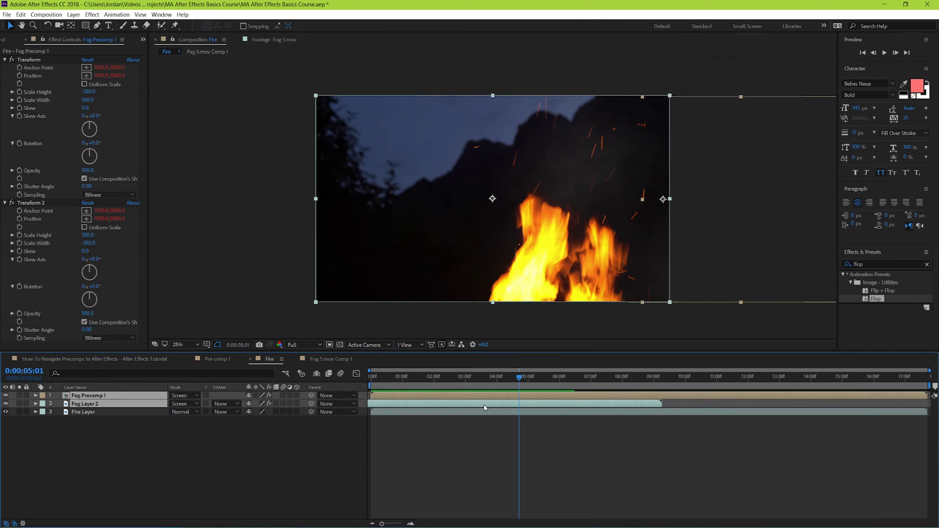
right_click(483, 396)
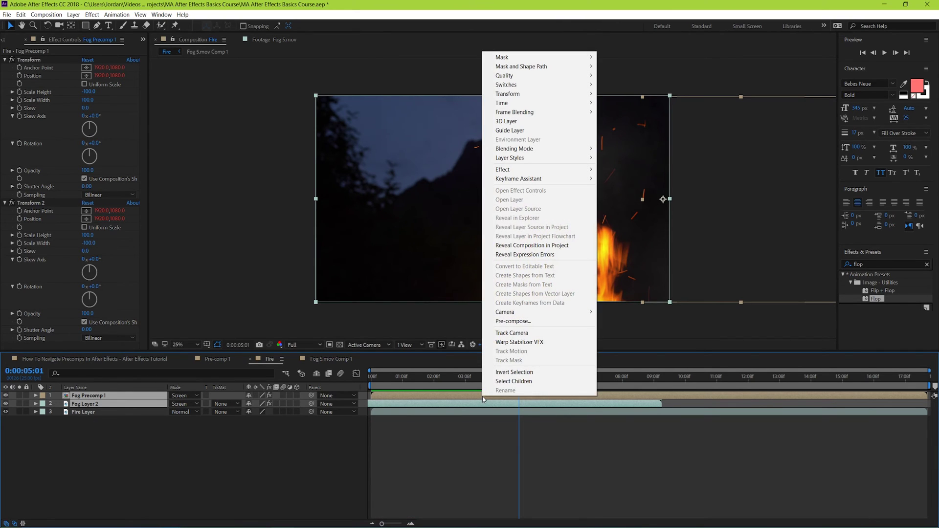
click(513, 321)
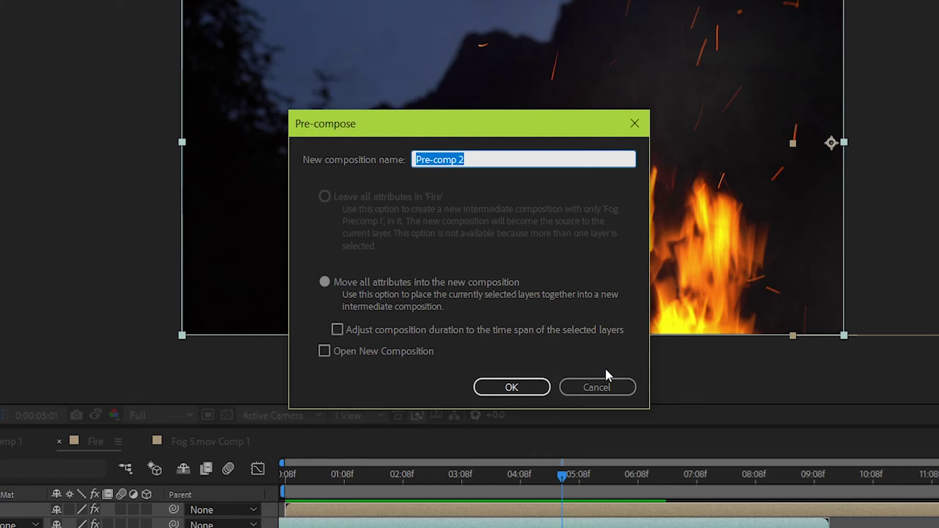
text(Fog )
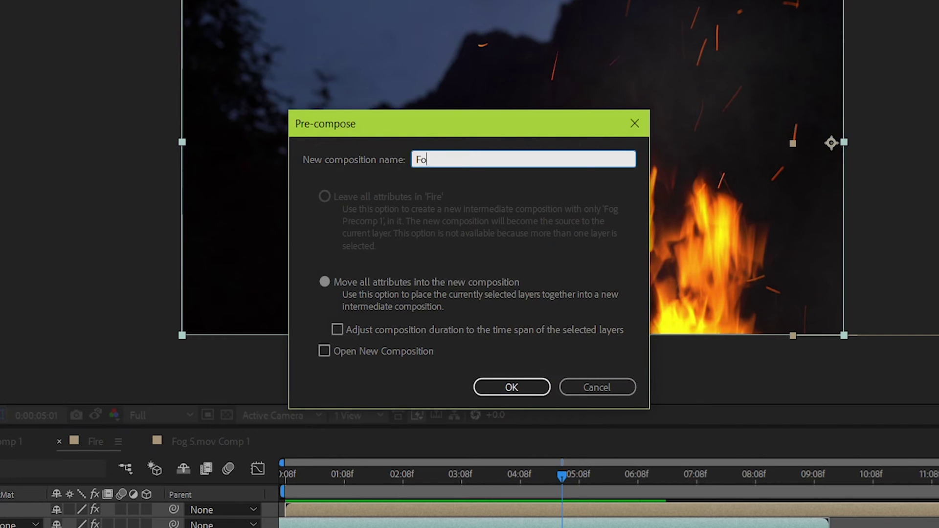
text(Layer Precom)
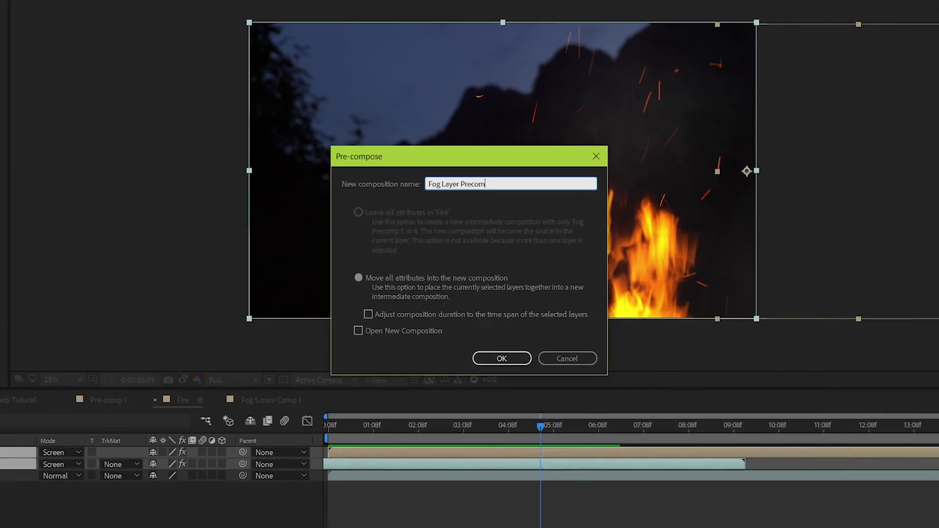
text(p)
key(Return)
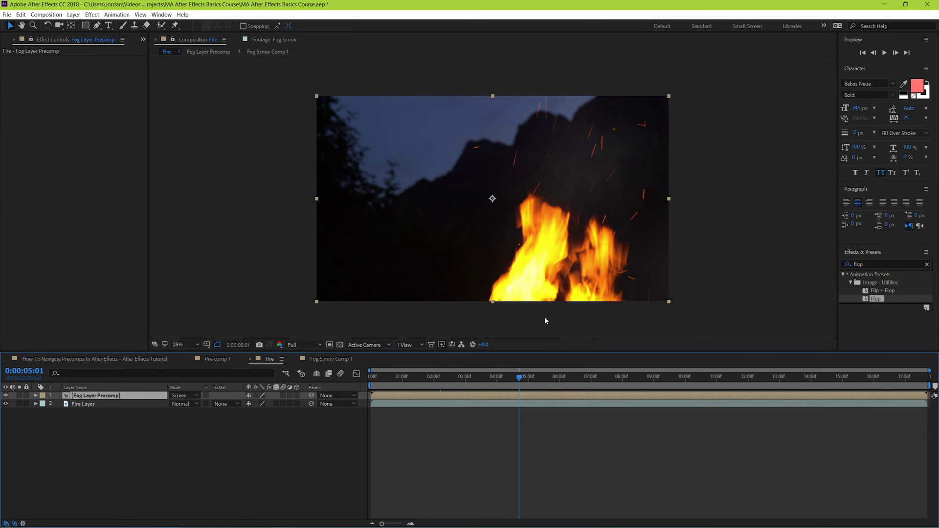
Open Fog Layer Precomp, toggle Fog Precomp 1 off and on, and return the time to 0:00:02:12
double_click(534, 396)
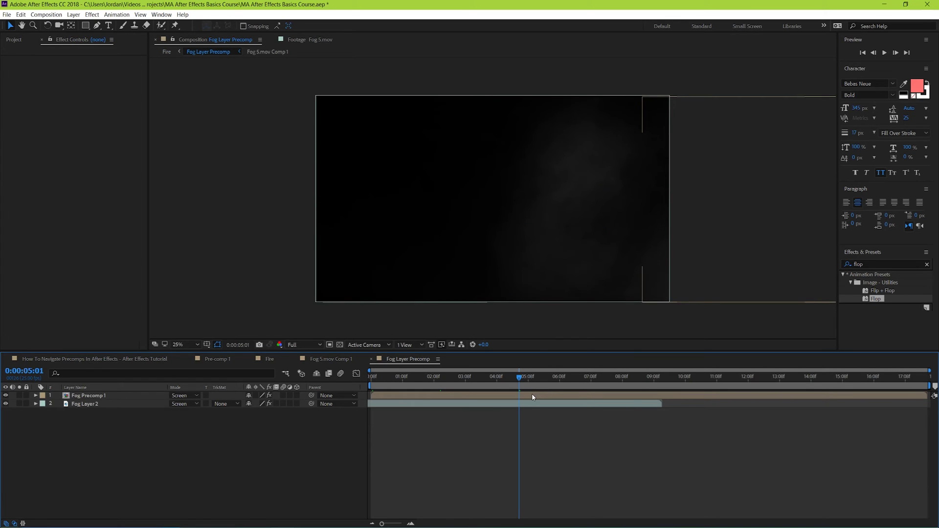
mouse_move(514, 377)
mouse_down()
mouse_move(378, 377)
mouse_move(529, 377)
mouse_up()
click(5, 396)
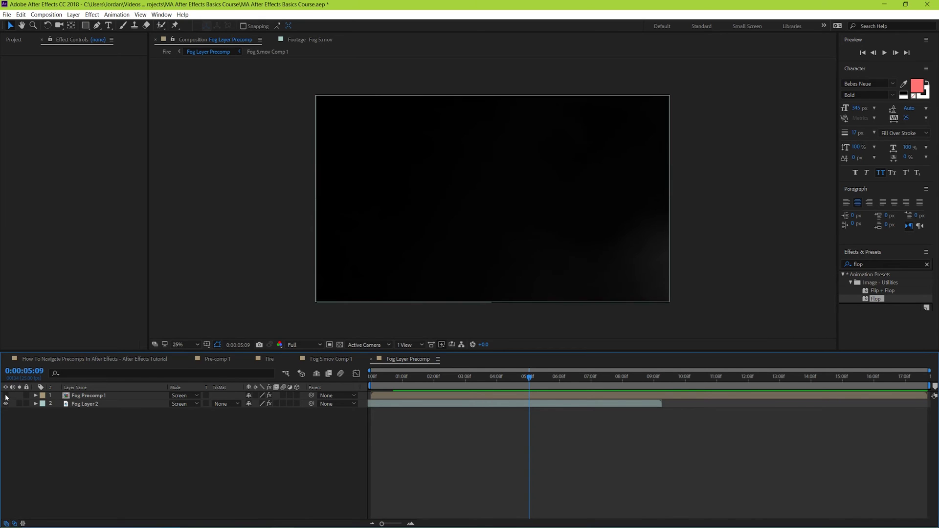
click(6, 395)
drag(517, 379, 440, 384)
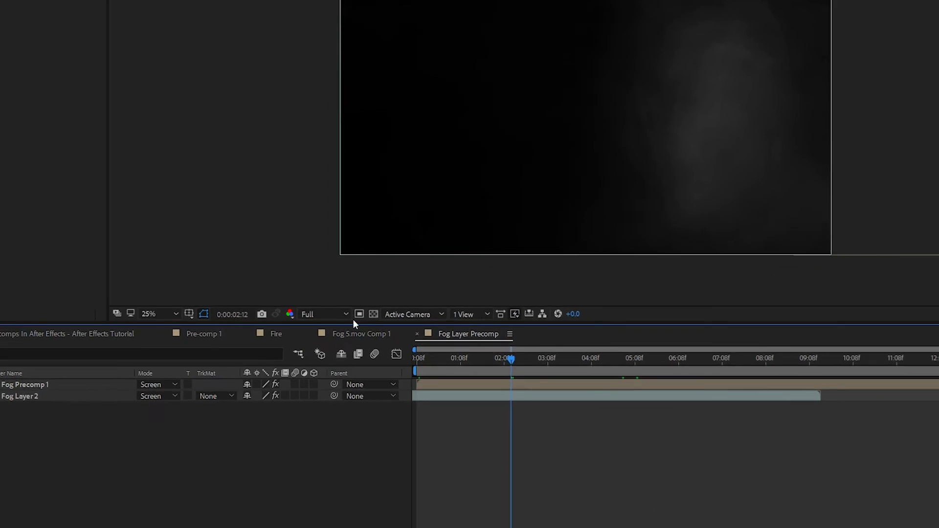
Bring up the Composition Mini-Flowchart showing Fog Layer Precomp nested in the Fire composition
key(Tab)
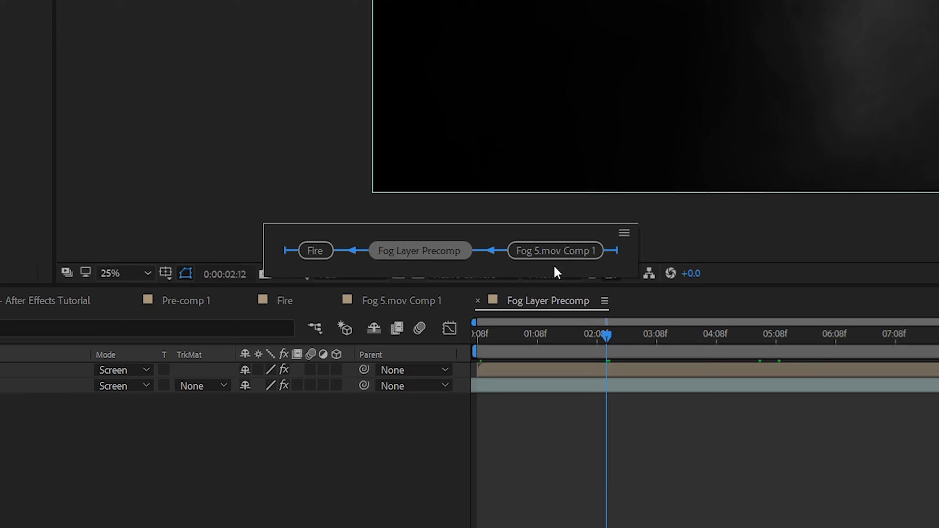
click(323, 267)
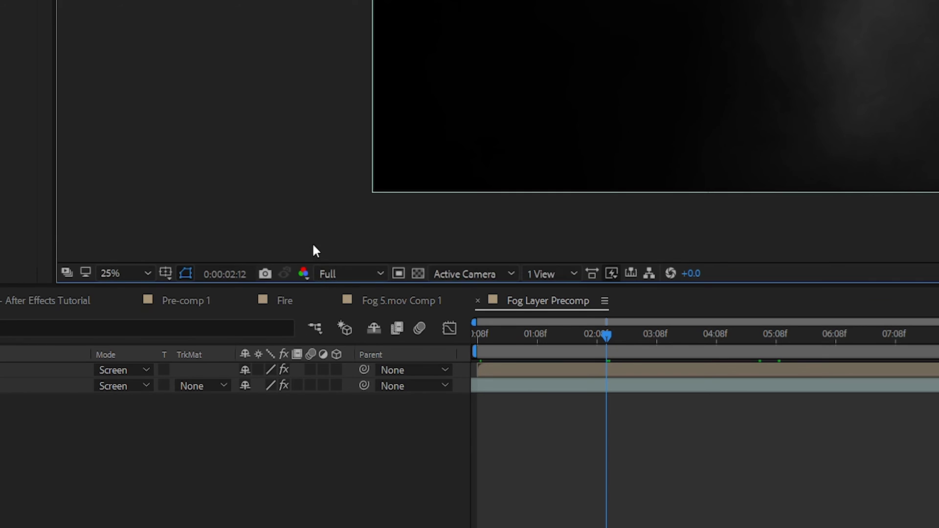
key(Tab)
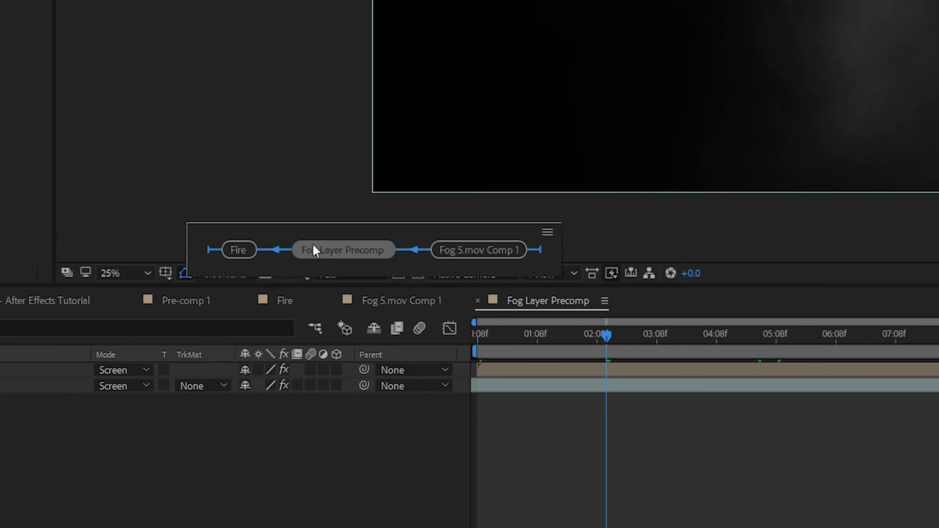
Switch to the parent Fire composition and play a preview of it
click(238, 251)
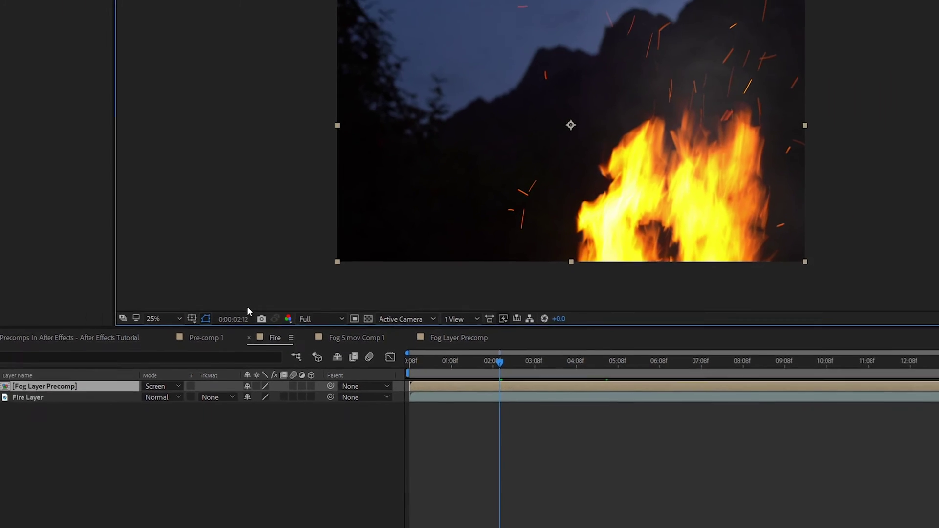
key(space)
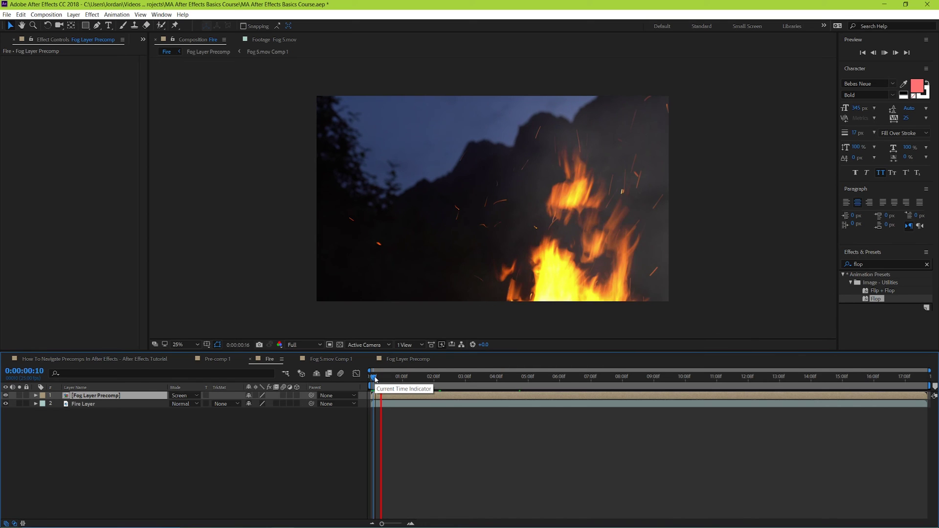
click(374, 379)
Set the time to 0:00:00:19 and expand Fog Layer Precomp's Transform properties
drag(375, 380, 394, 379)
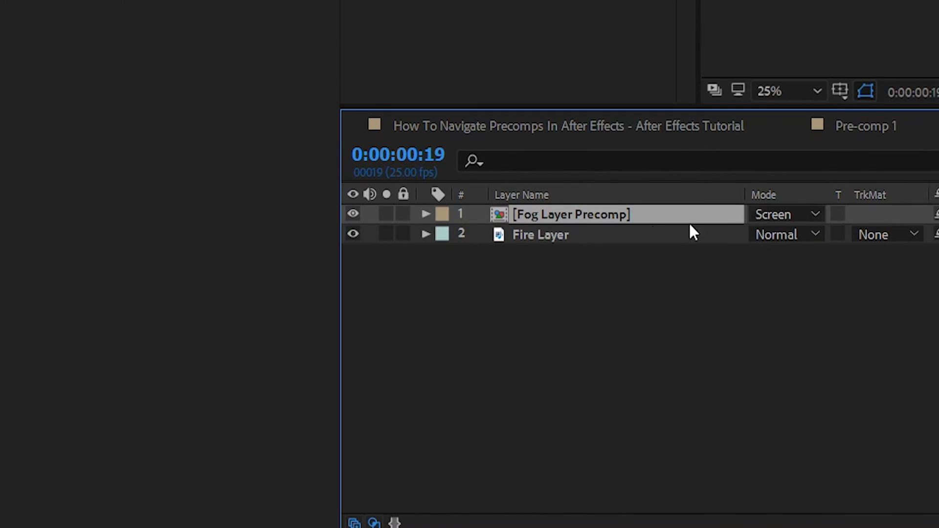
click(426, 213)
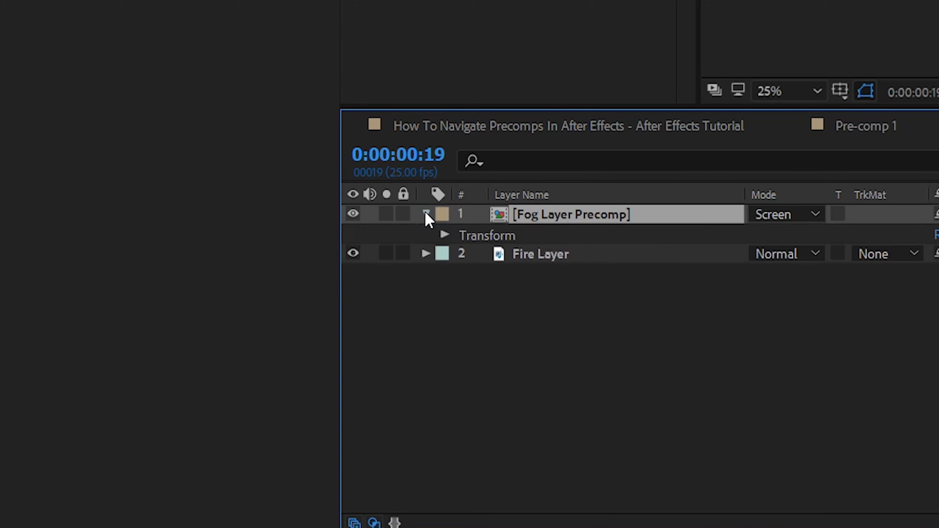
click(445, 235)
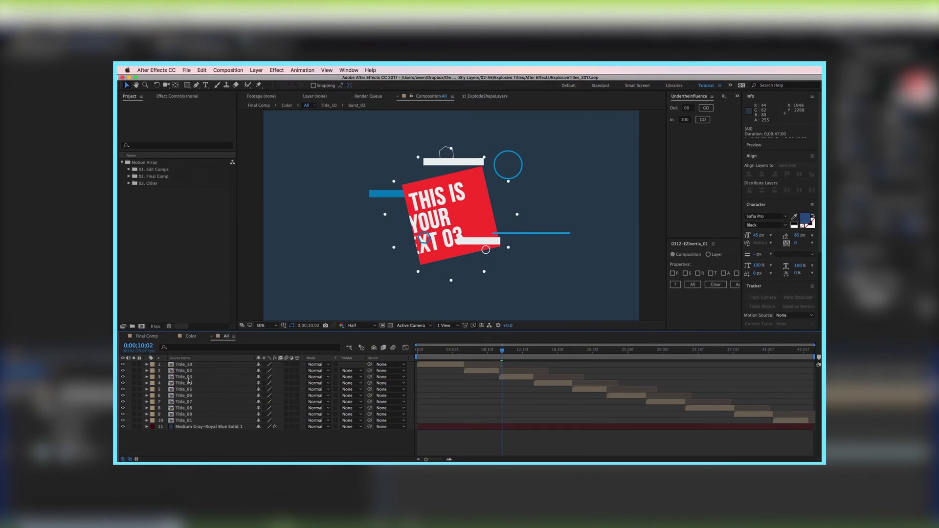
double_click(189, 382)
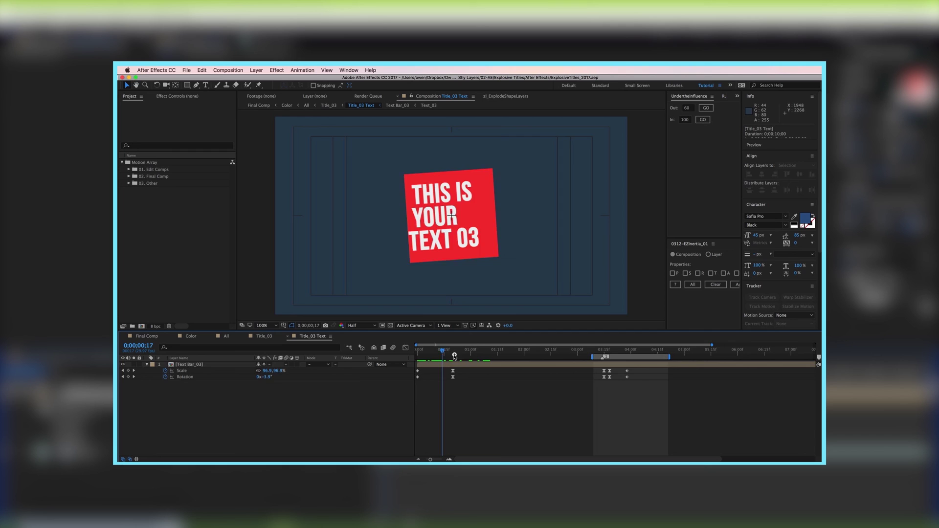
click(374, 348)
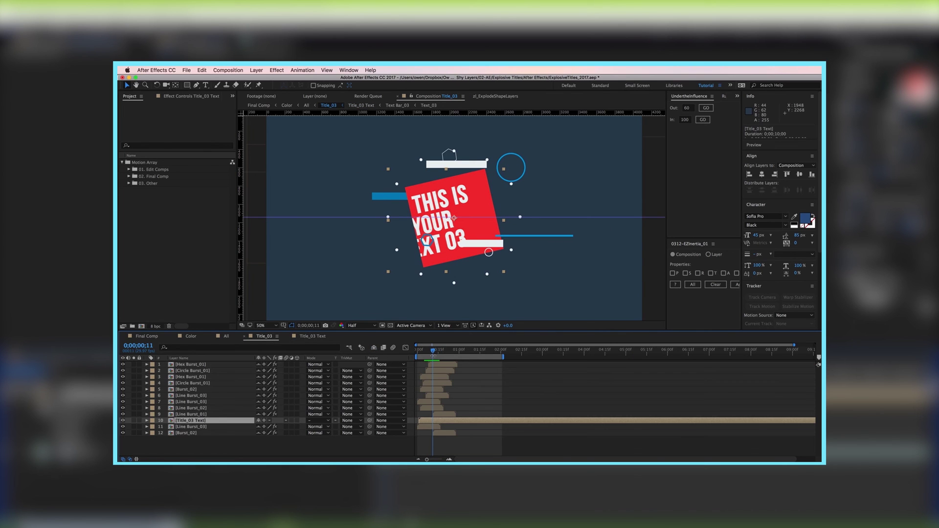
drag(260, 380, 260, 433)
click(374, 348)
click(134, 364)
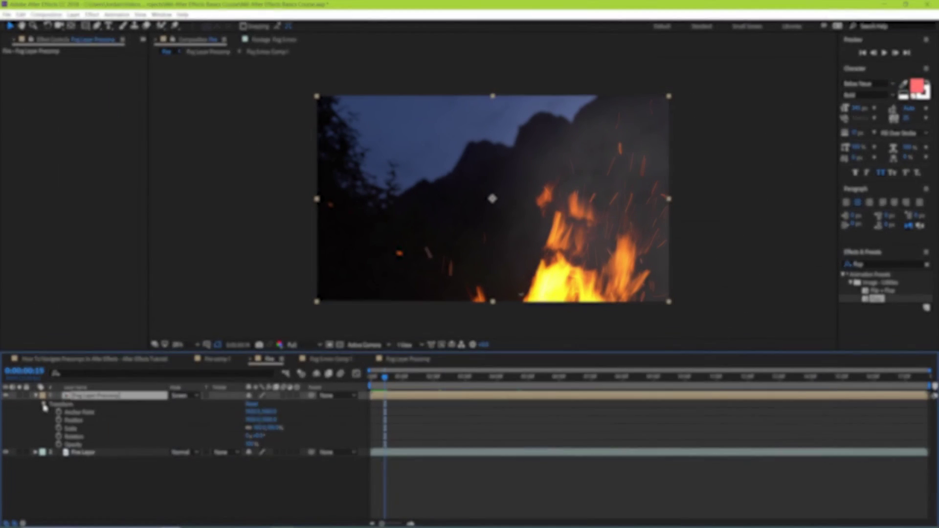